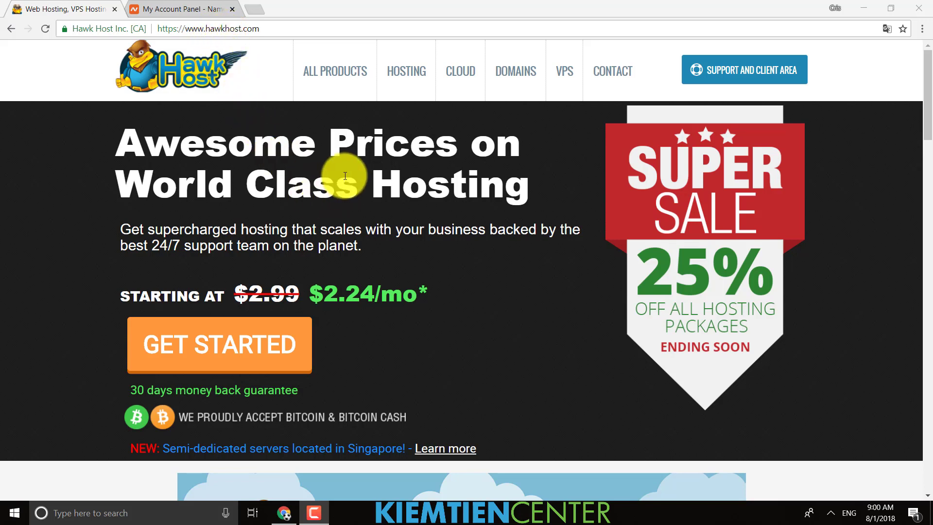
- Start a hosting order and use the existing domain blogsuckhoe.us, with its nameservers updated, as the order's domain
click(291, 366)
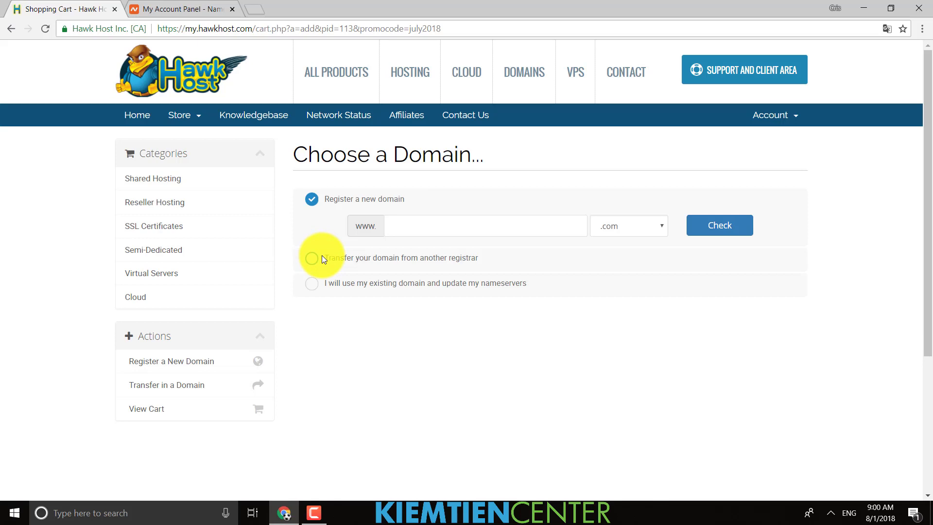
click(312, 286)
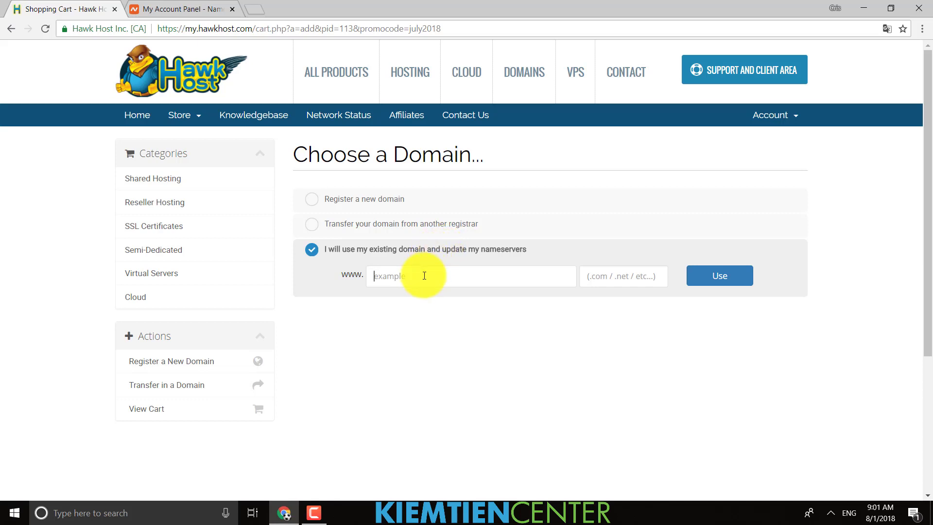
text(blogsuckhoe)
click(617, 266)
text(.us)
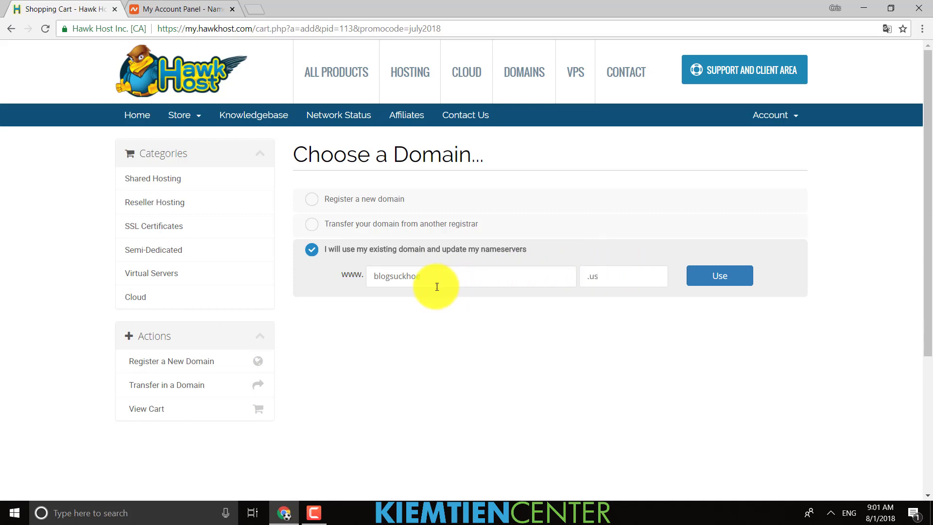
click(713, 285)
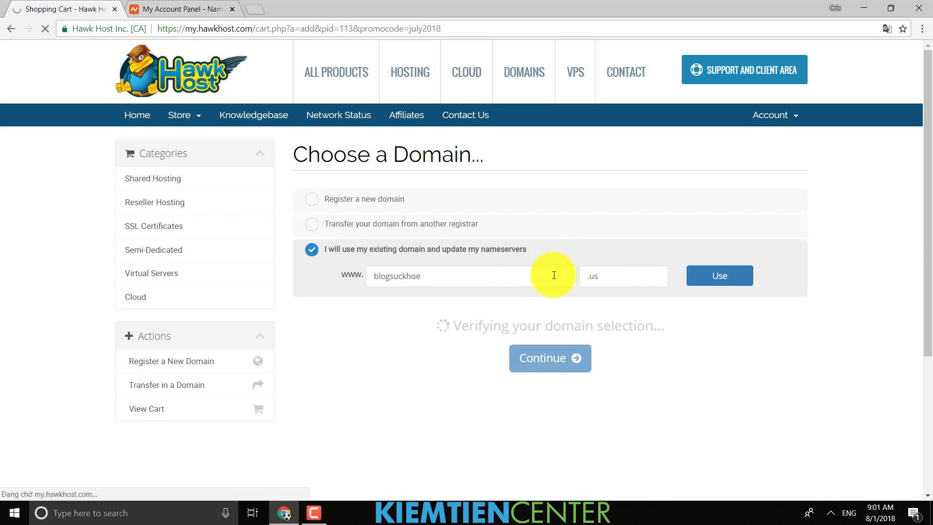
- Configure the Primary hosting plan with the 1 Month billing cycle and Singapore as the hosting location
scroll(701, 368, down, 1)
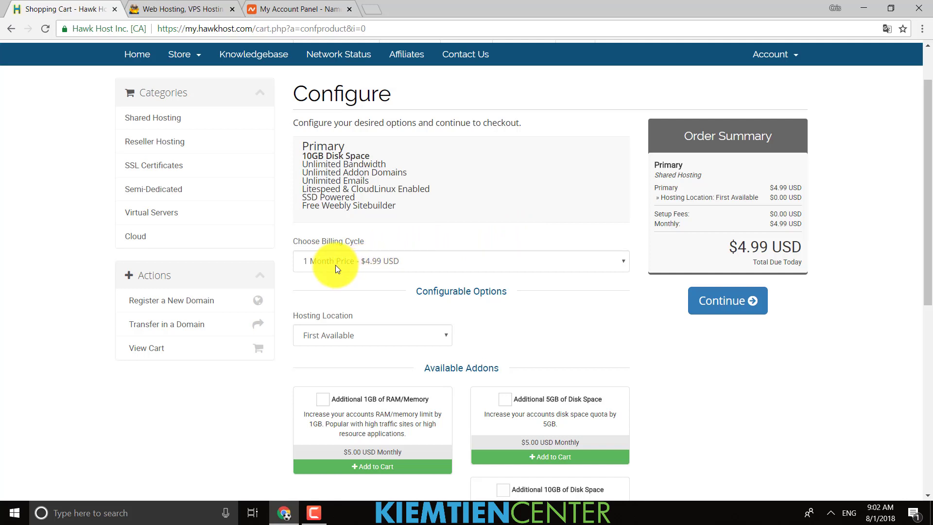
click(372, 263)
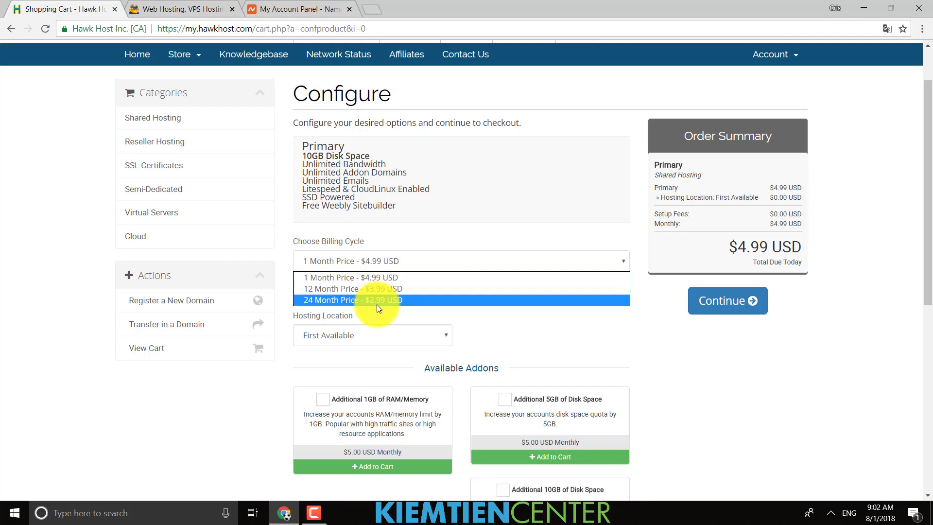
click(366, 280)
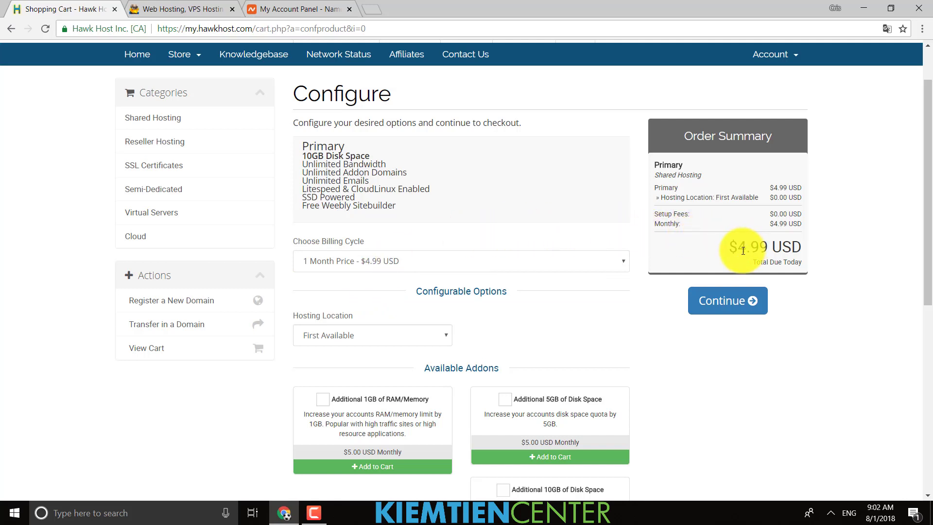
scroll(566, 222, down, 2)
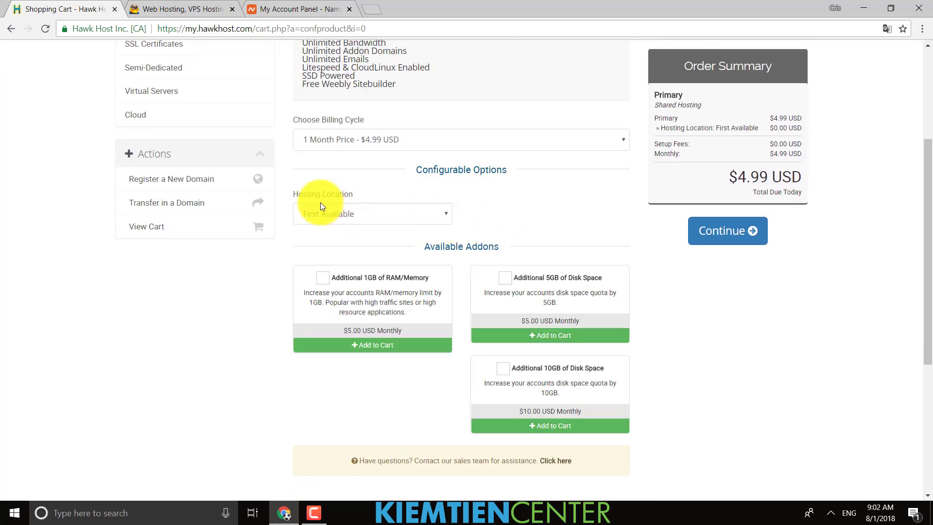
click(336, 210)
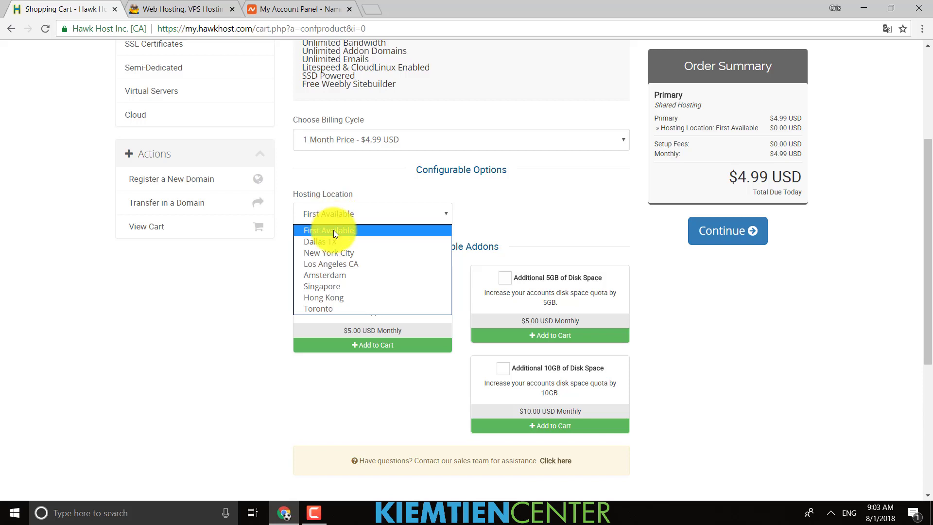
click(333, 286)
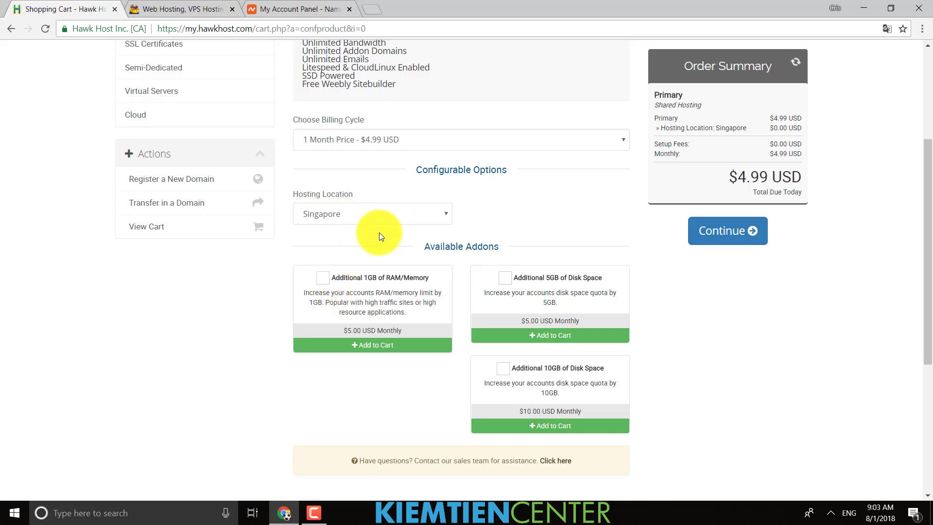
scroll(385, 234, down, 1)
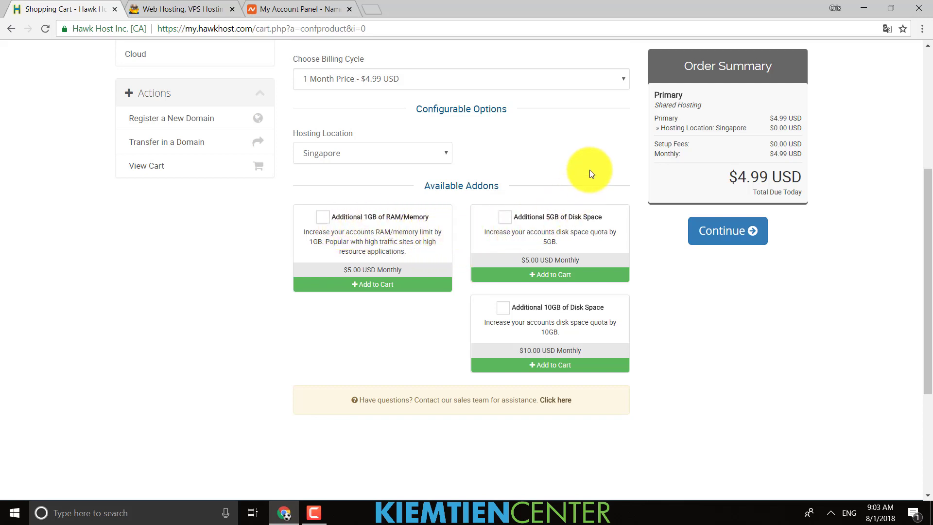
- Continue the configured hosting order through the cart review to checkout
scroll(590, 170, up, 2)
scroll(590, 170, up, 3)
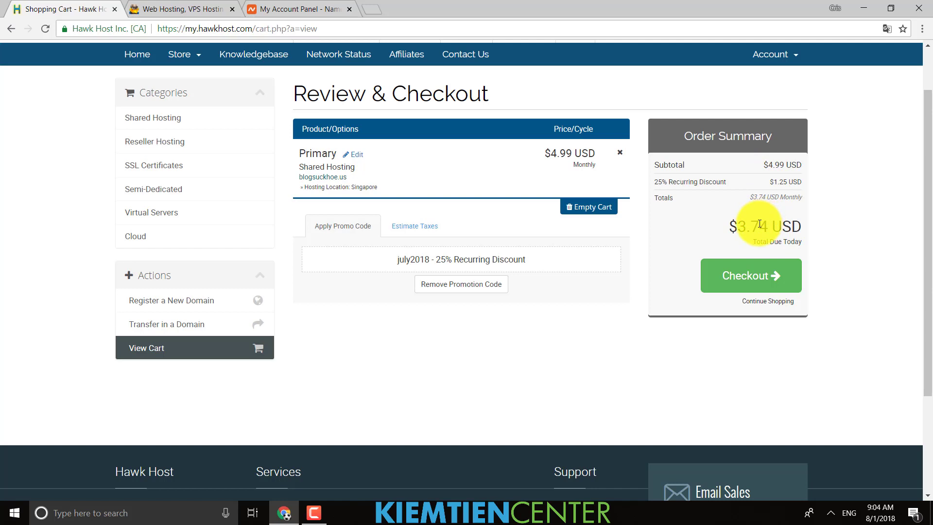
click(738, 287)
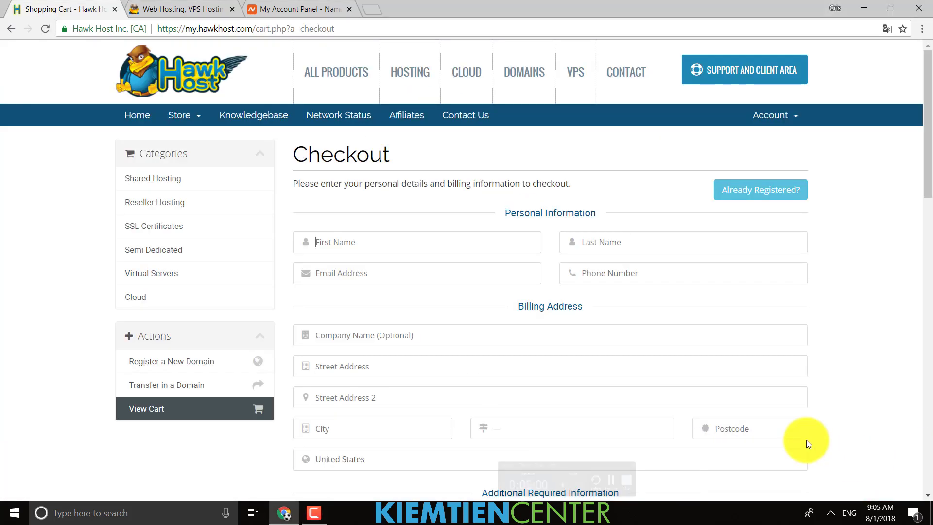
- Look through the checkout form's required fields and select PayPal as the payment method
click(478, 246)
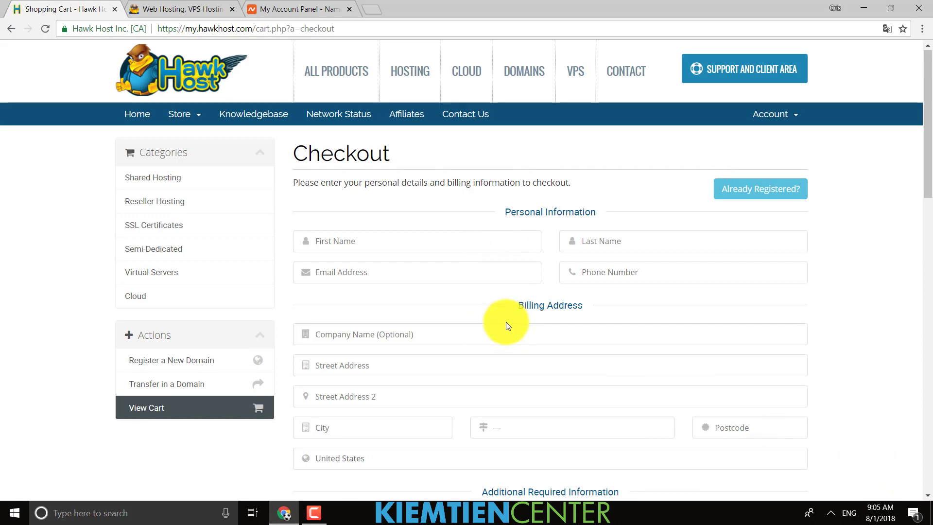
scroll(506, 322, down, 3)
scroll(505, 322, down, 3)
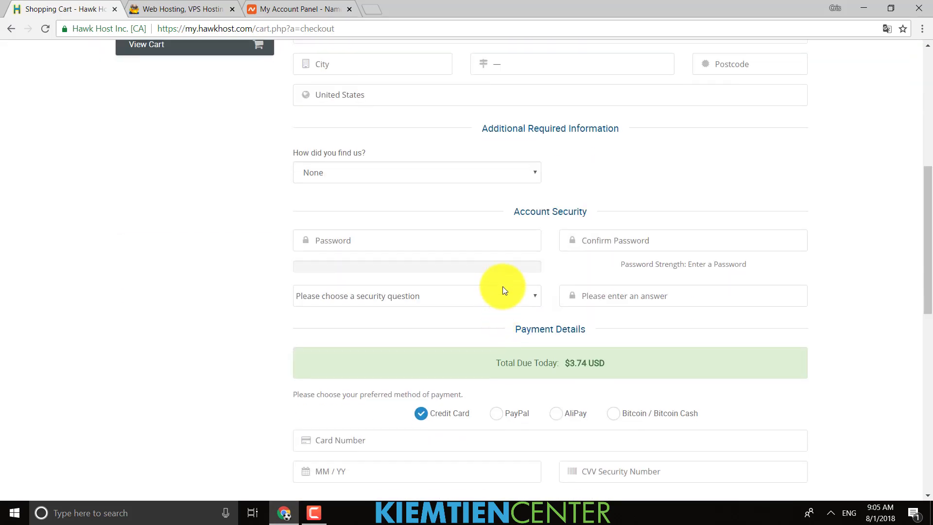
scroll(503, 287, down, 3)
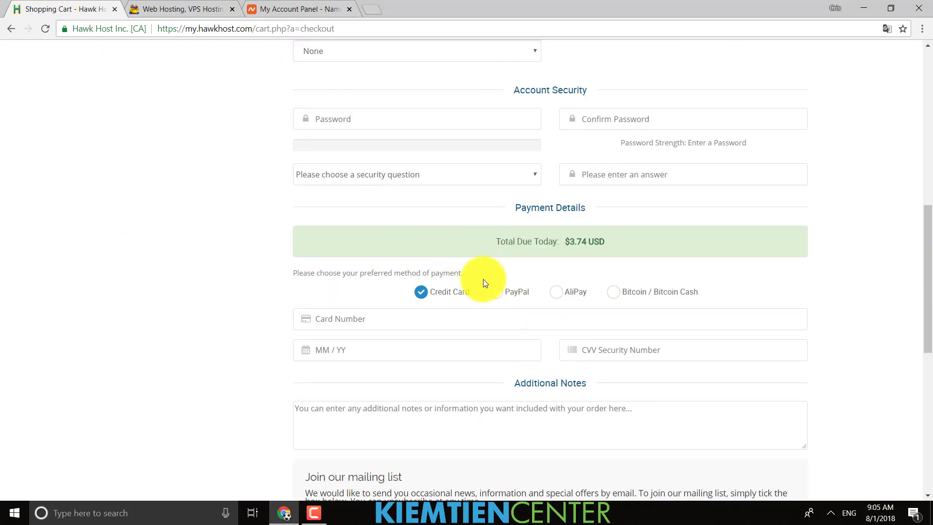
scroll(483, 280, down, 3)
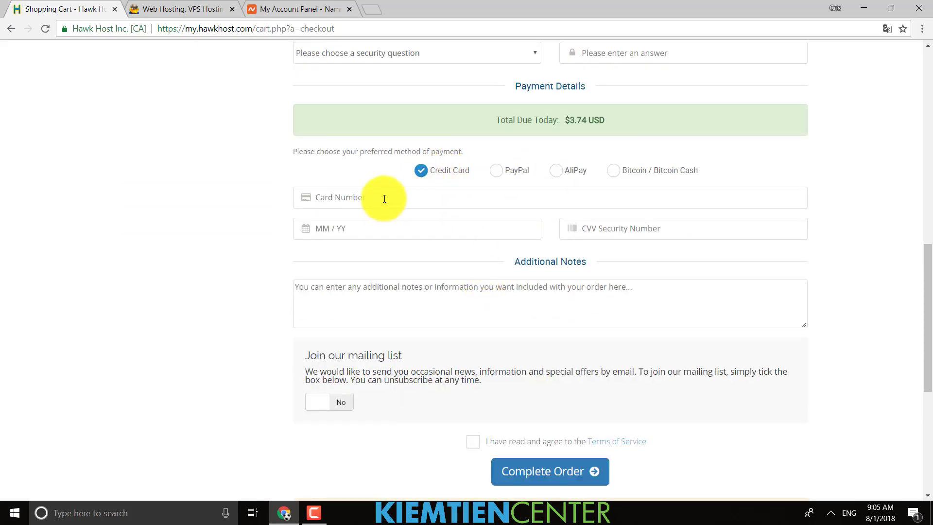
click(494, 172)
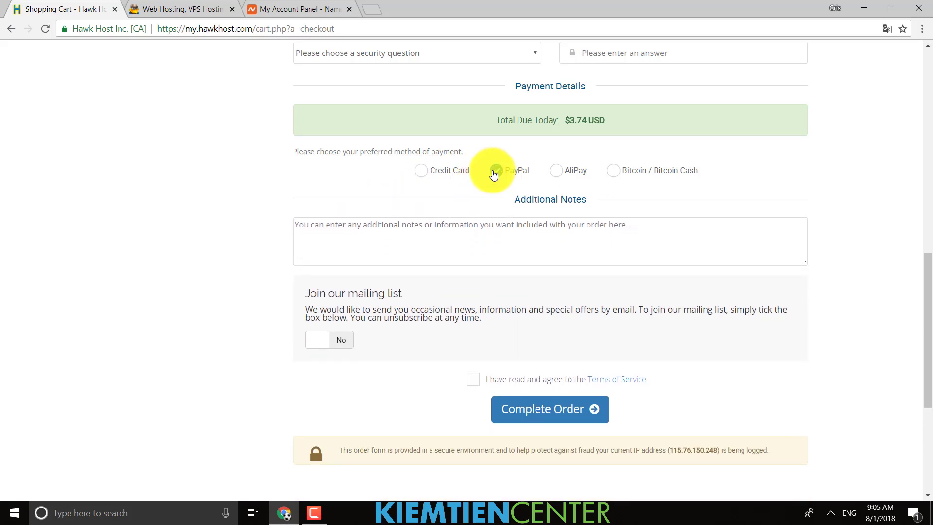
scroll(492, 182, up, 1)
click(316, 514)
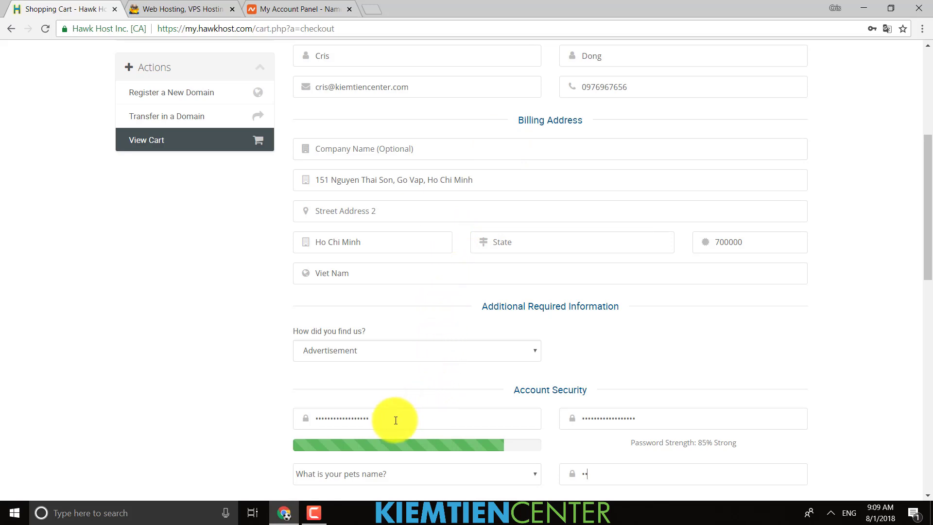
- Agree to the Terms of Service on the filled-in checkout form and complete the order
scroll(398, 412, down, 1)
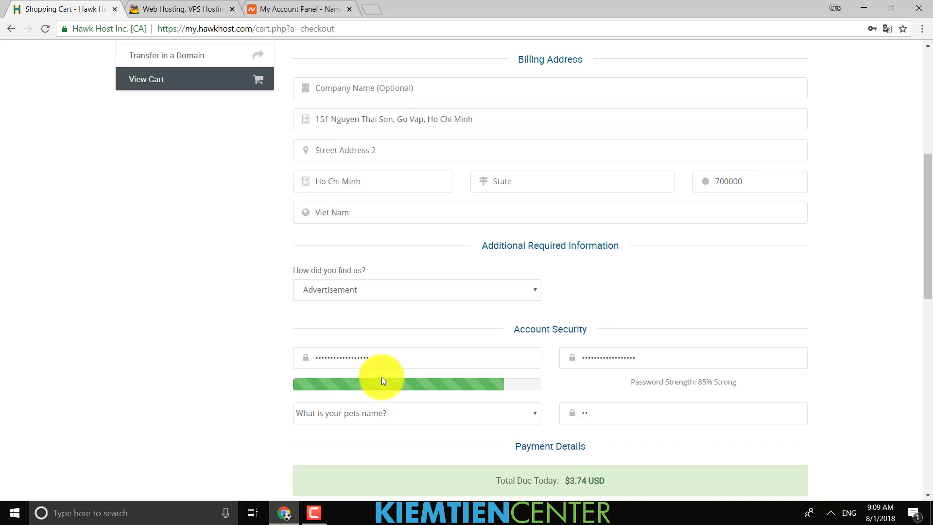
scroll(419, 323, down, 5)
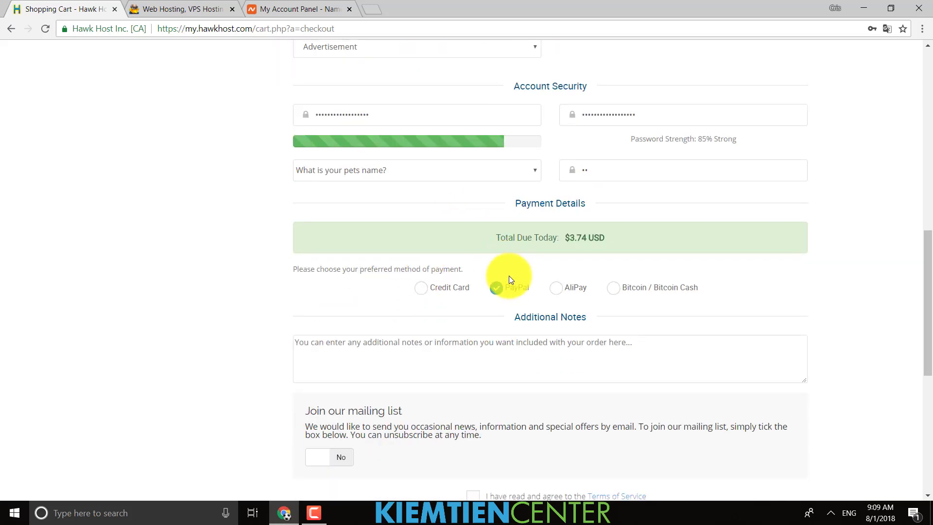
scroll(485, 285, down, 3)
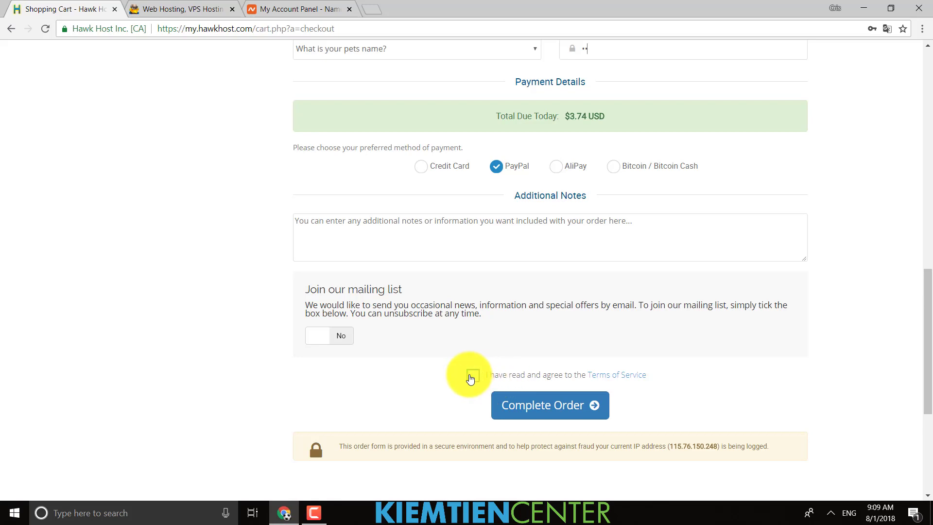
click(471, 377)
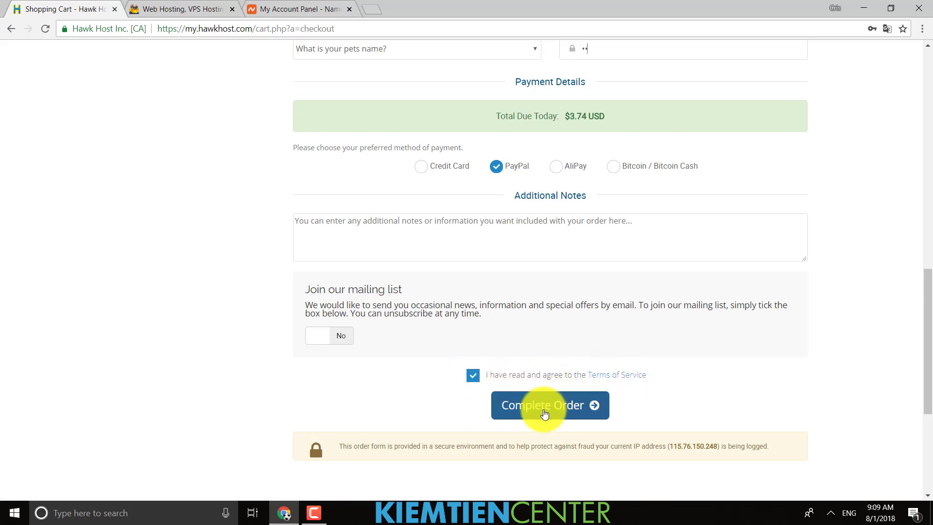
click(543, 411)
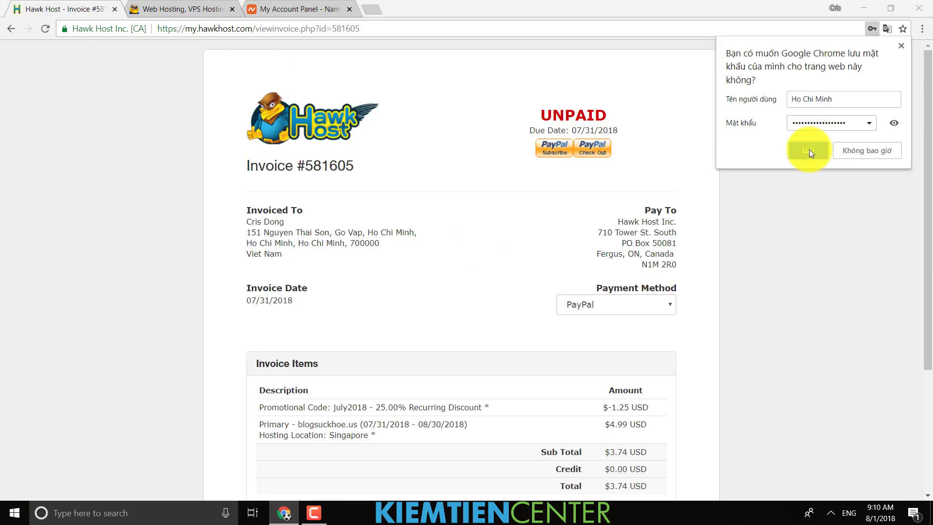
- Save the new account's login in the browser and look over the invoice items
click(809, 149)
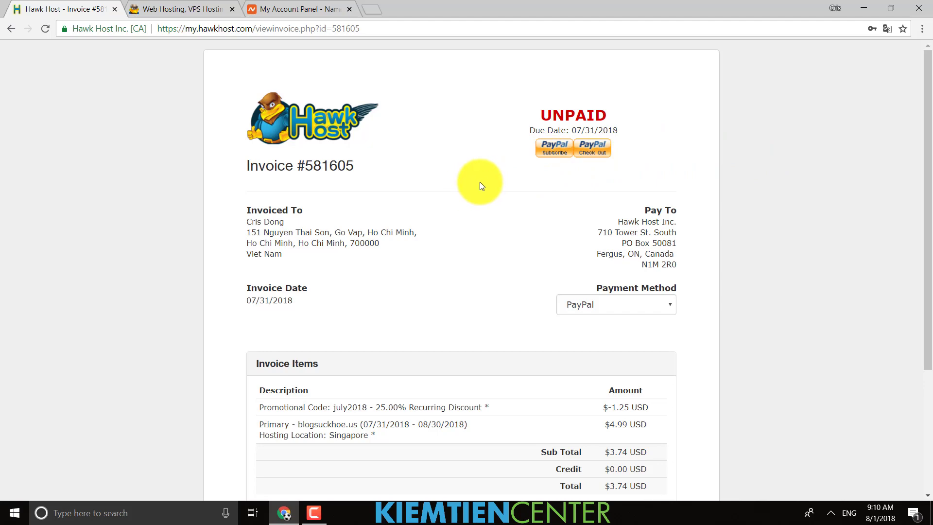
scroll(479, 181, down, 3)
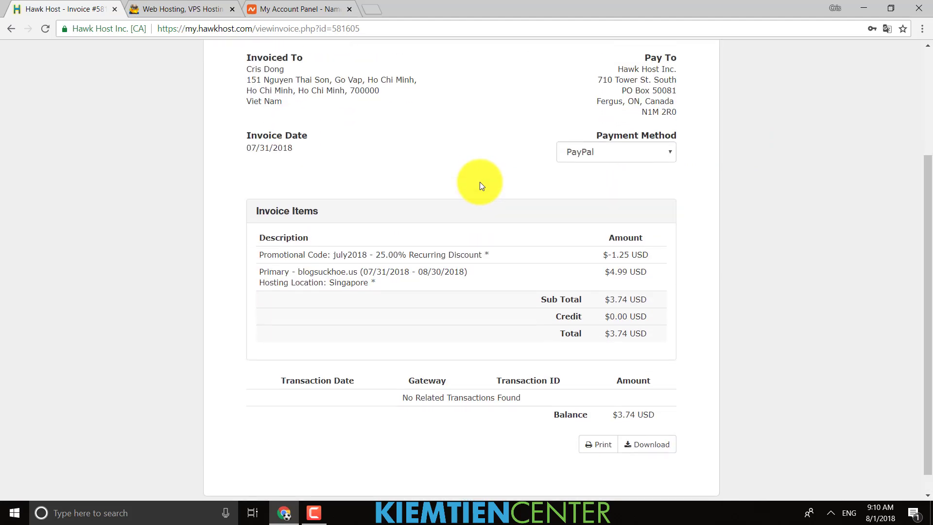
scroll(479, 182, up, 3)
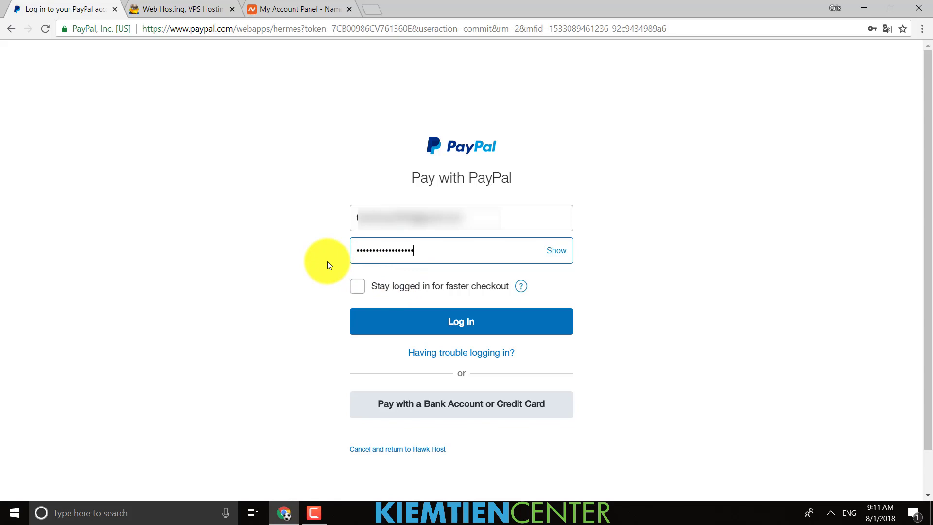
- Log in to PayPal and pay the Hawk Host invoice from the PayPal balance
click(433, 319)
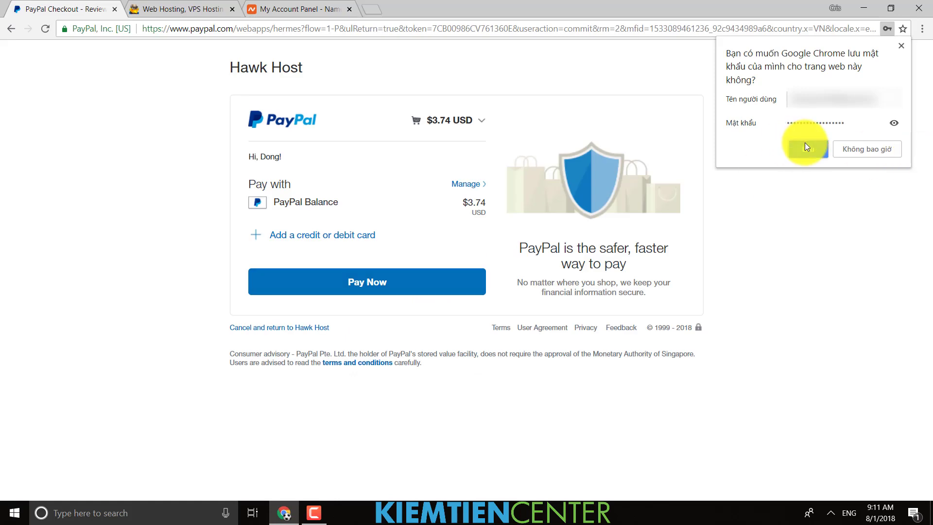
click(804, 145)
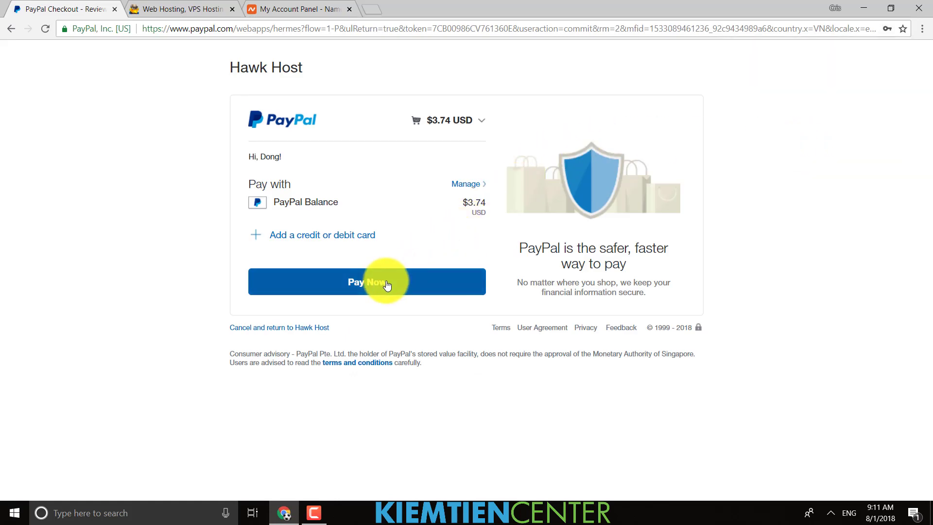
click(361, 288)
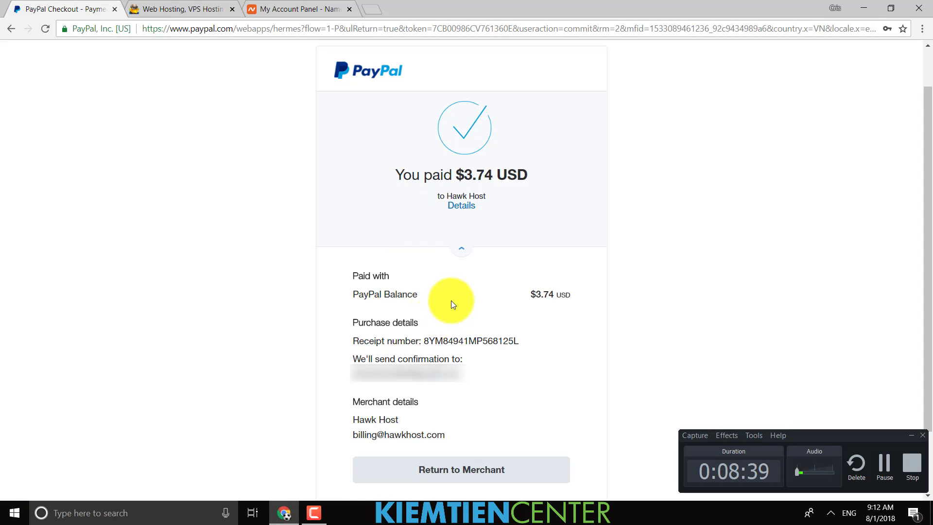
- Return from PayPal to the merchant's order confirmation and continue to the client area
click(447, 472)
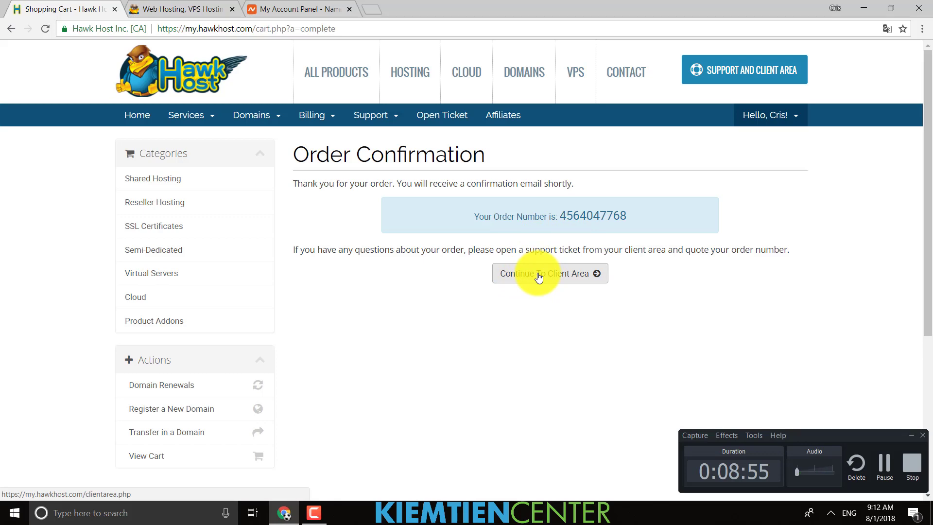
click(539, 276)
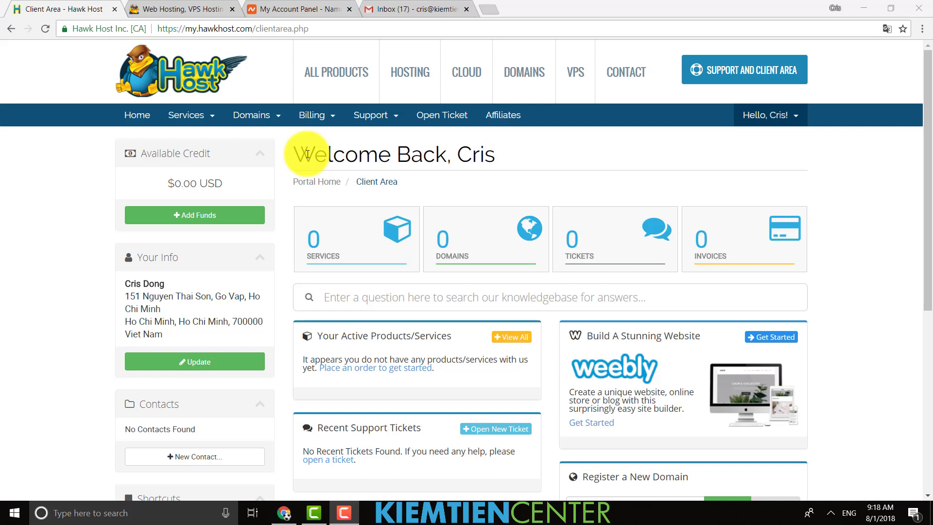
- Check the status of the ordered hosting service in My Services and return to the client area home page
click(209, 124)
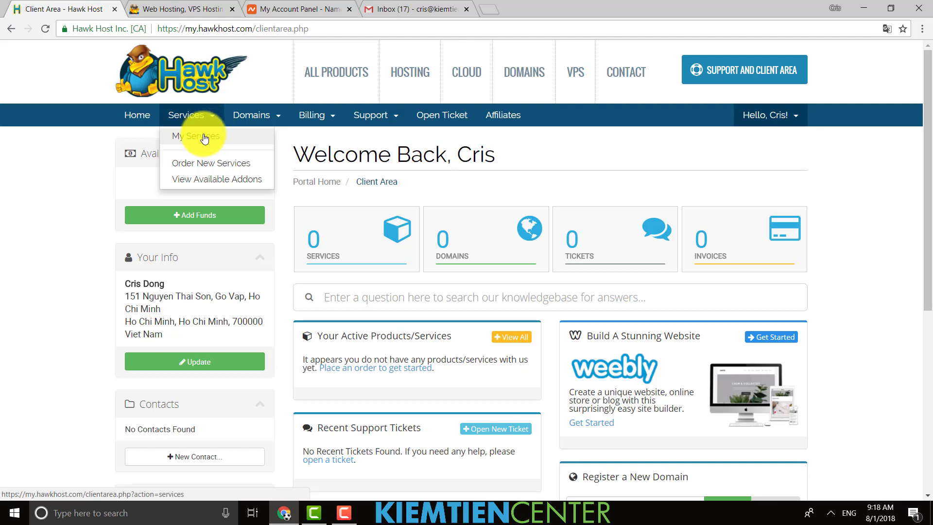
click(198, 141)
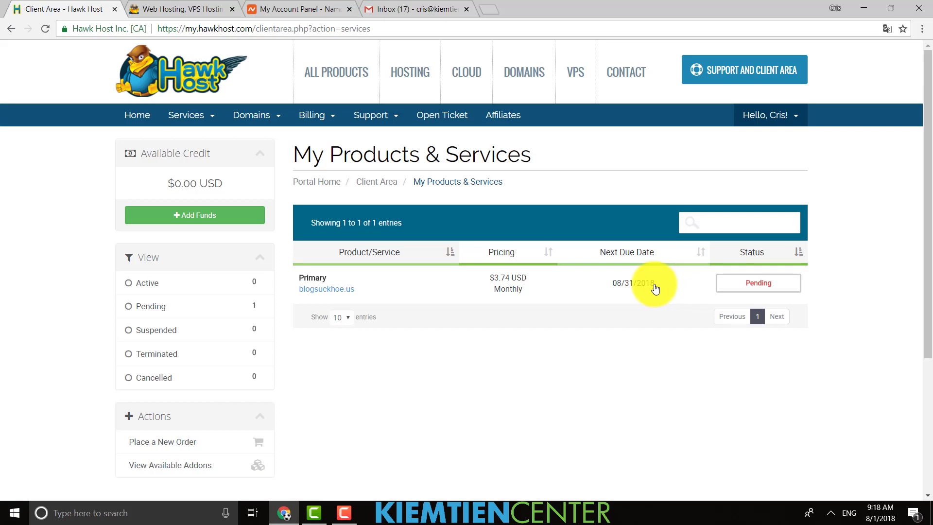
click(133, 115)
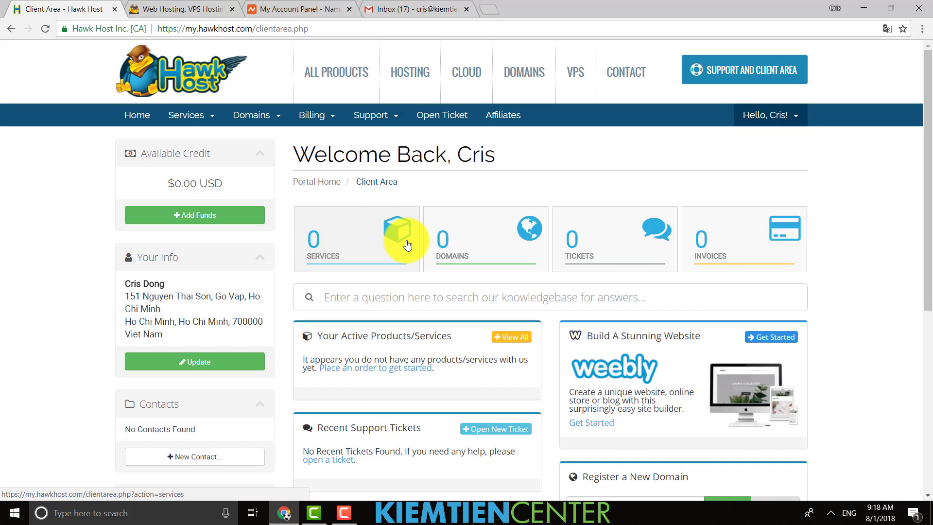
click(344, 513)
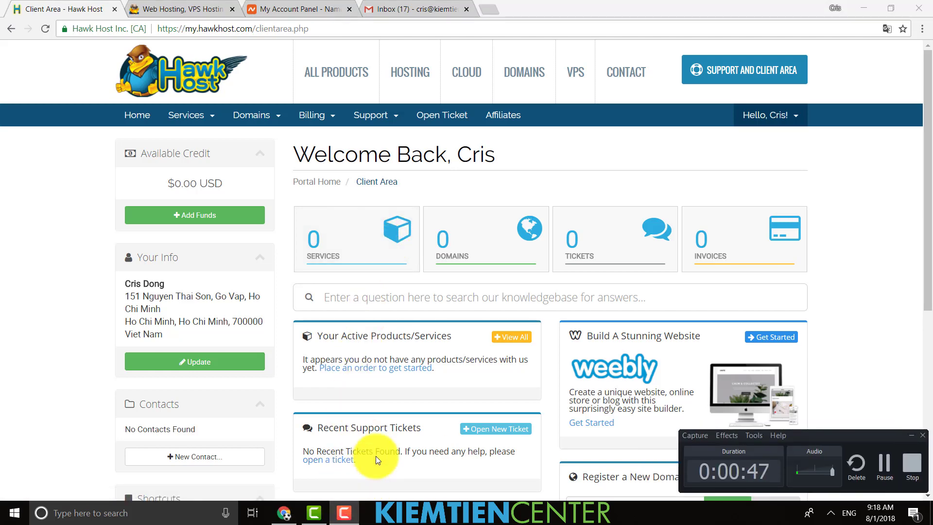